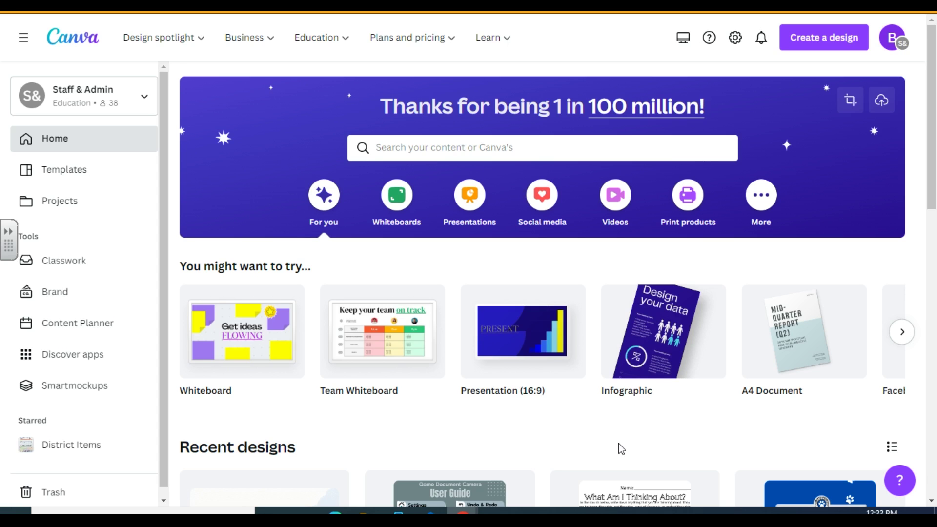
From the Projects page, start a new folder and name it 'Test Folder'.
scroll(613, 439, down, 3)
scroll(611, 440, down, 15)
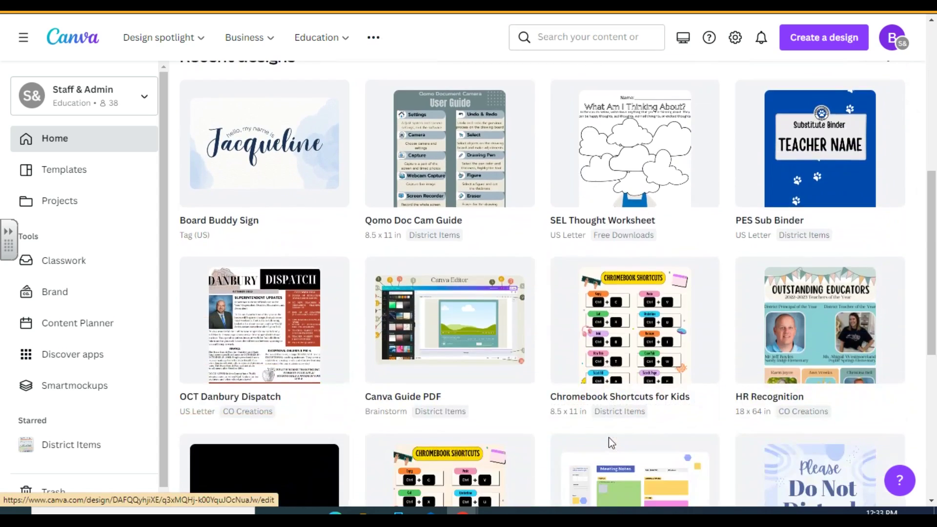
scroll(611, 441, up, 5)
scroll(610, 443, up, 15)
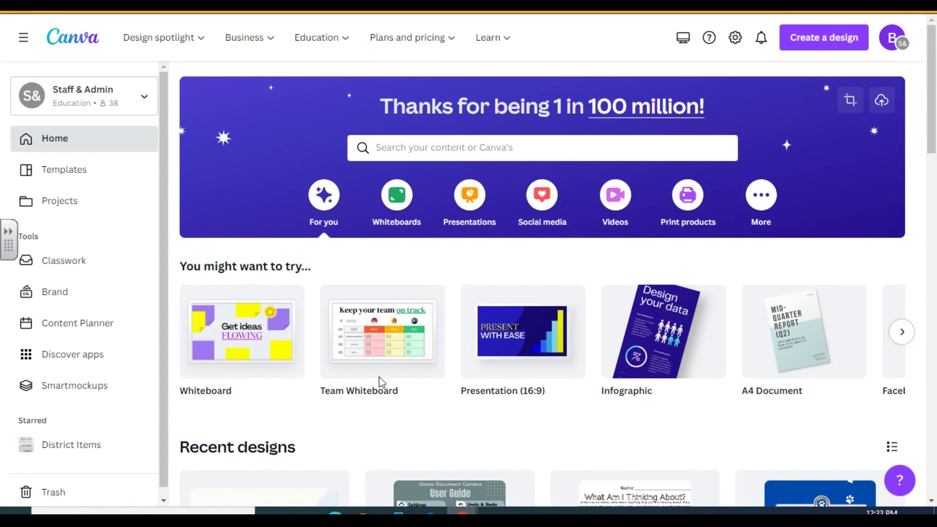
click(60, 201)
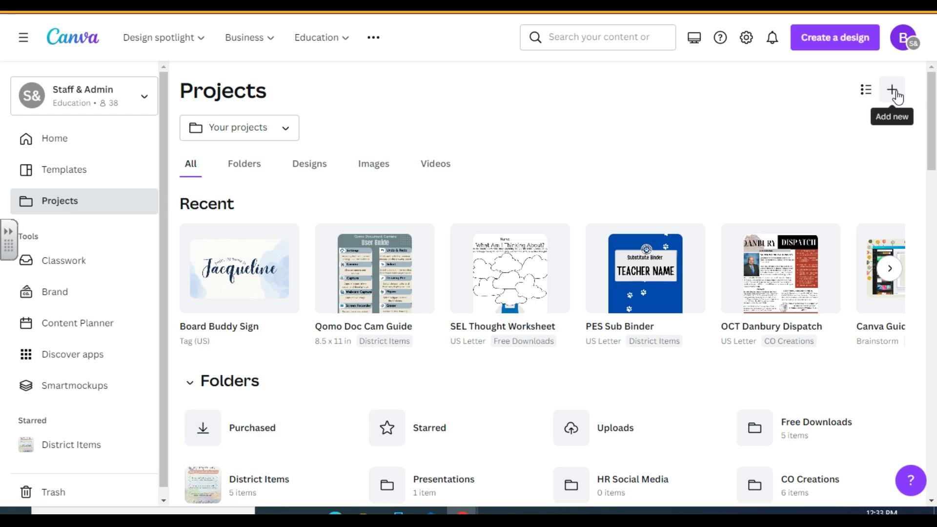
click(894, 93)
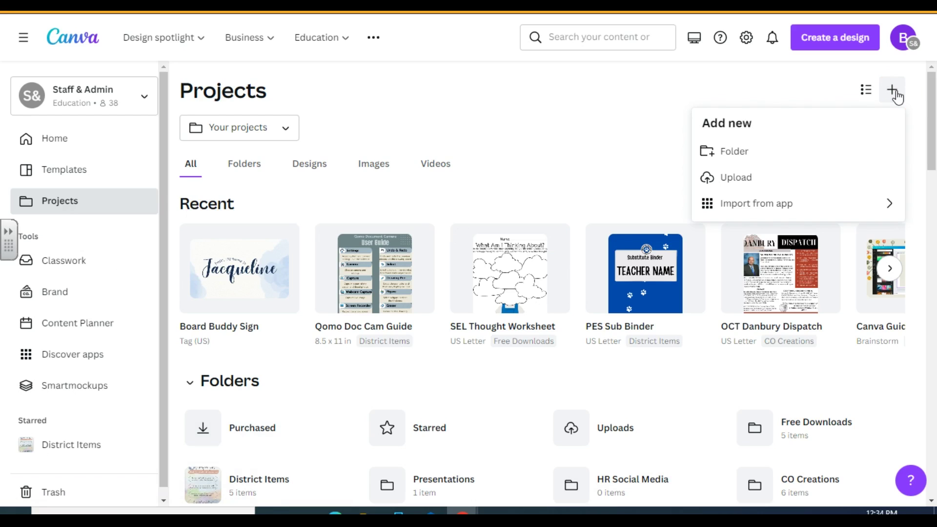
click(803, 155)
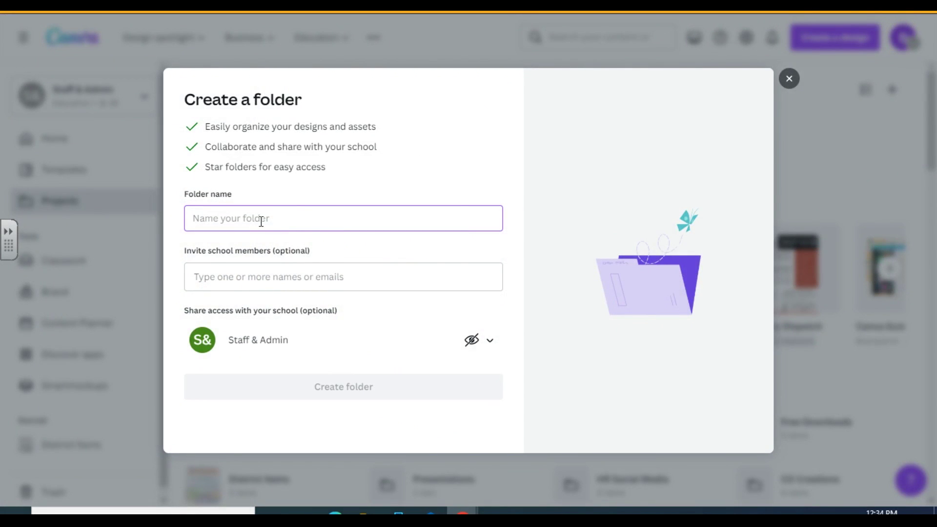
text(Tet)
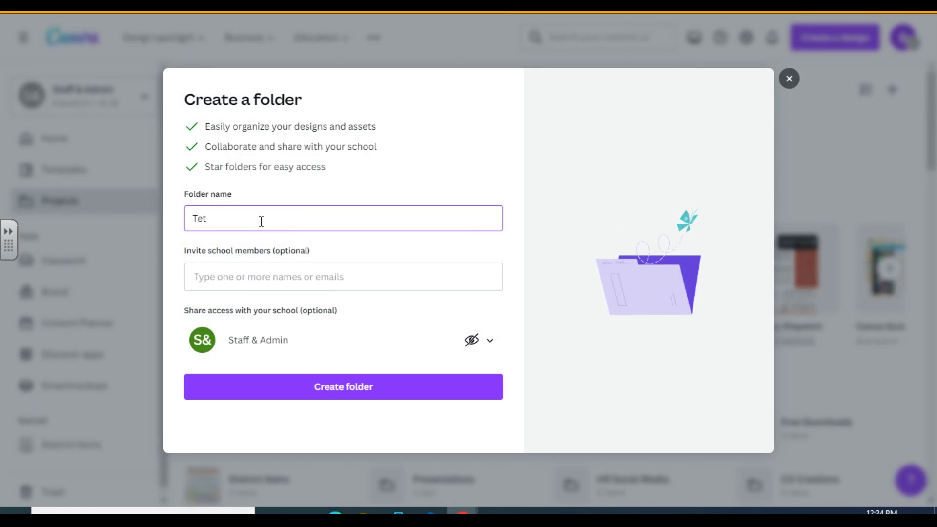
key(BackSpace)
key(BackSpace)
text(est Folder)
Create Test Folder and open it from the Folders list.
click(288, 390)
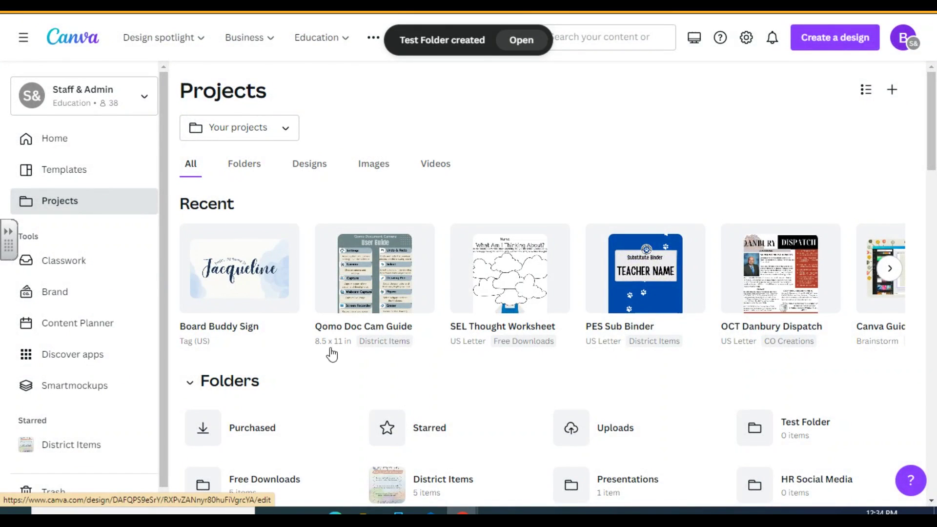
scroll(622, 427, down, 3)
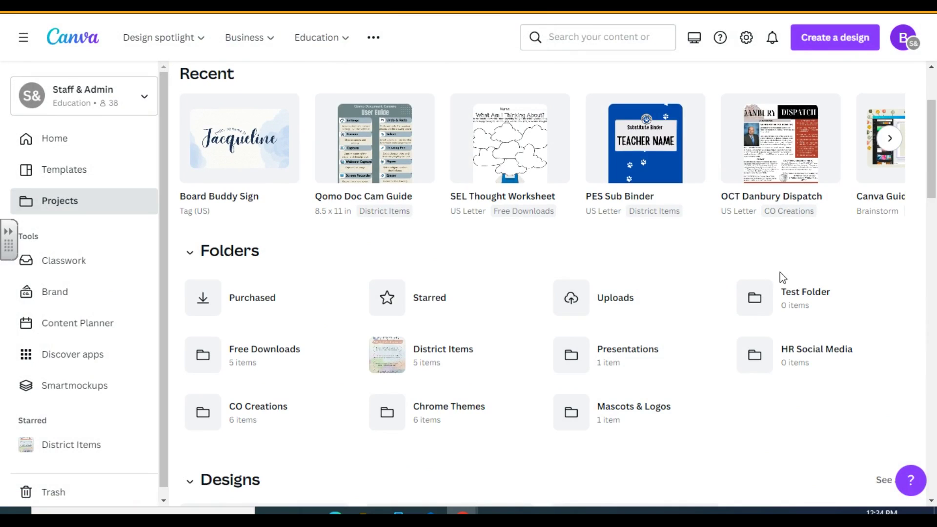
click(803, 313)
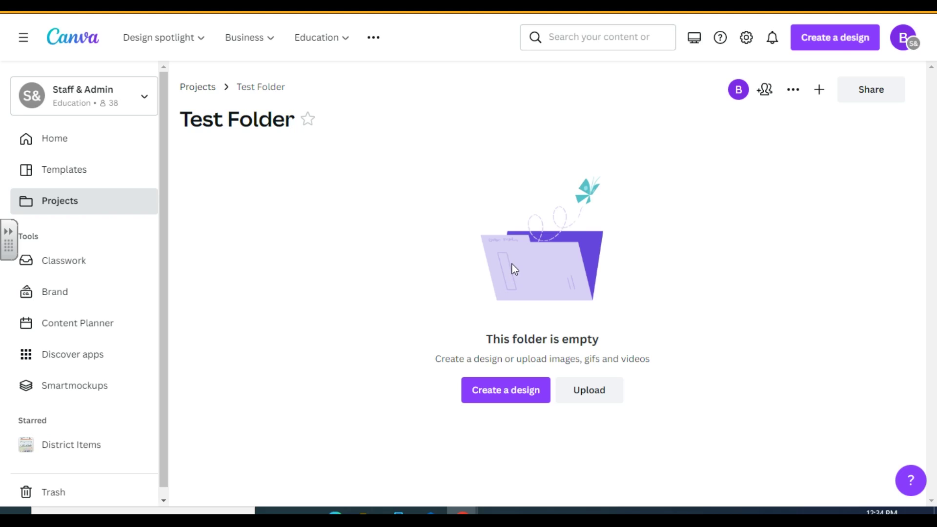
Star Test Folder so it appears among starred items.
click(309, 122)
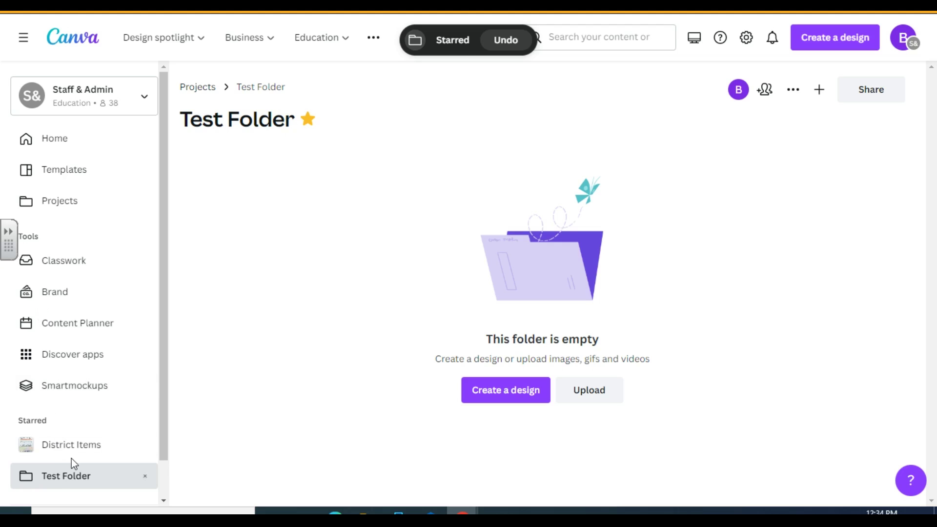
scroll(72, 461, down, 1)
scroll(71, 459, up, 1)
scroll(63, 461, down, 1)
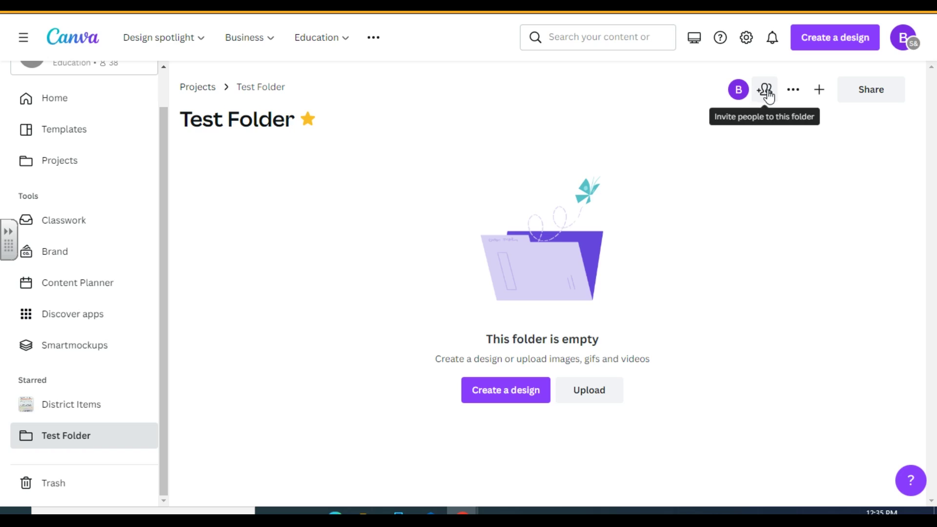
Browse the folder's add options (Import from app, Design), then choose Banner.
click(796, 96)
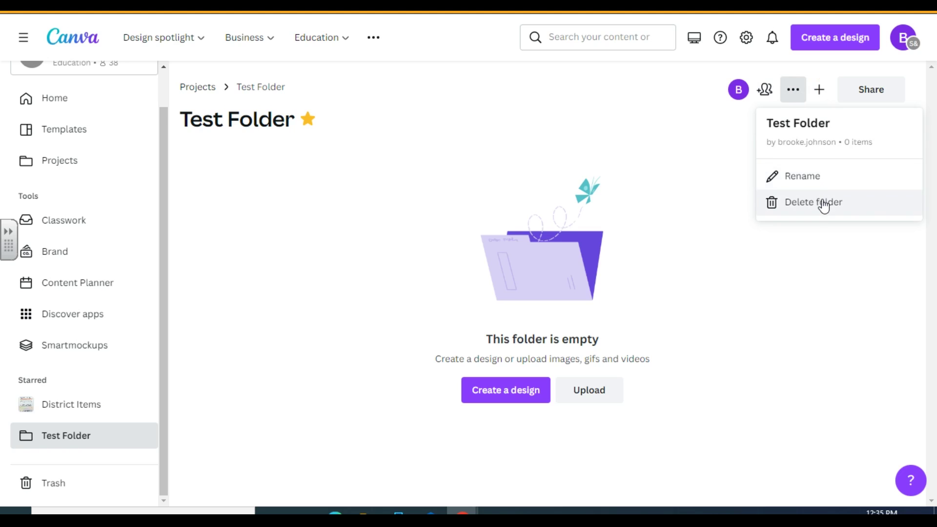
click(821, 91)
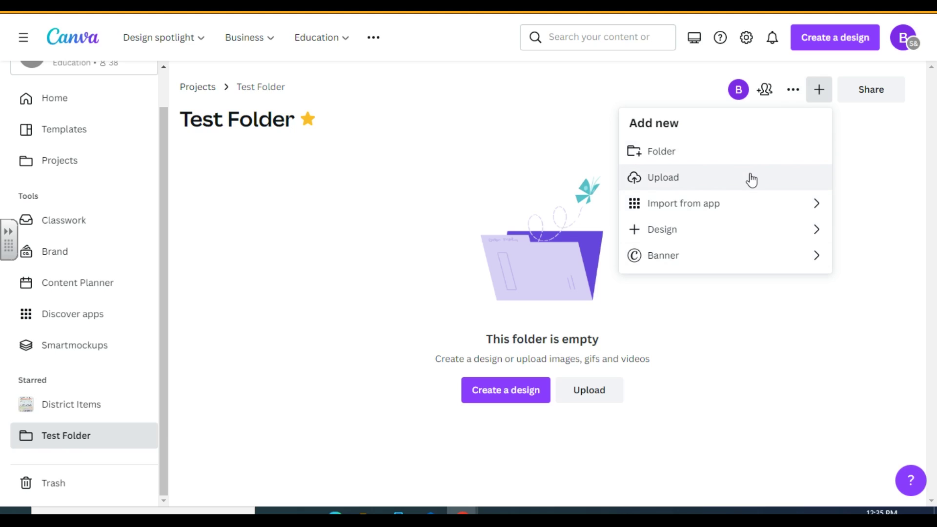
click(807, 203)
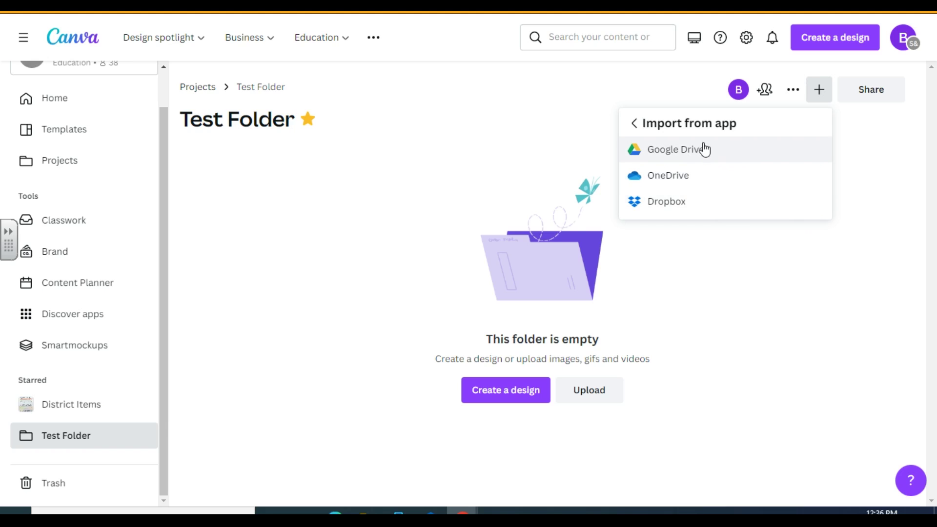
click(635, 124)
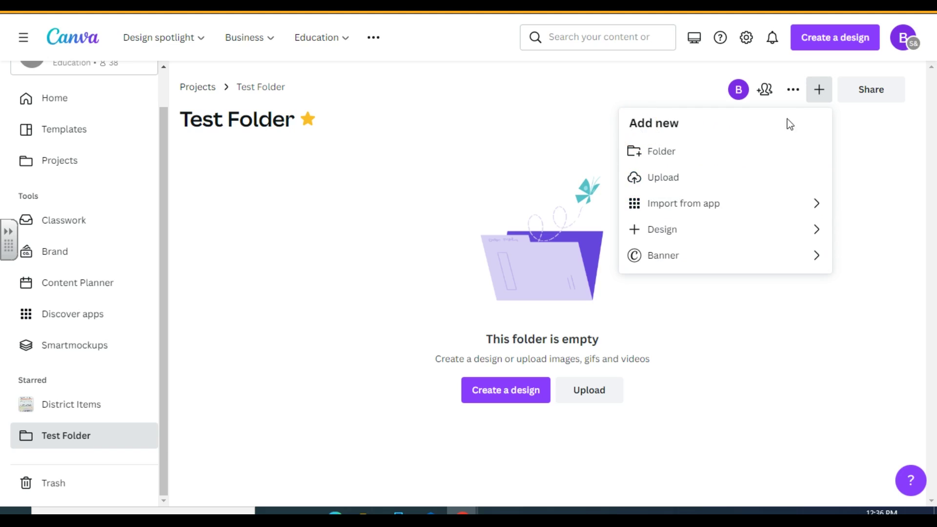
click(823, 234)
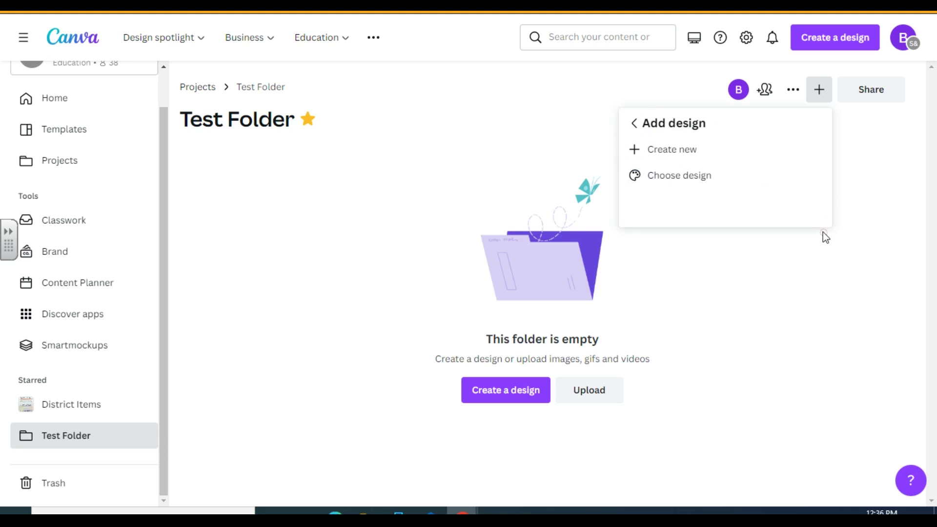
click(640, 130)
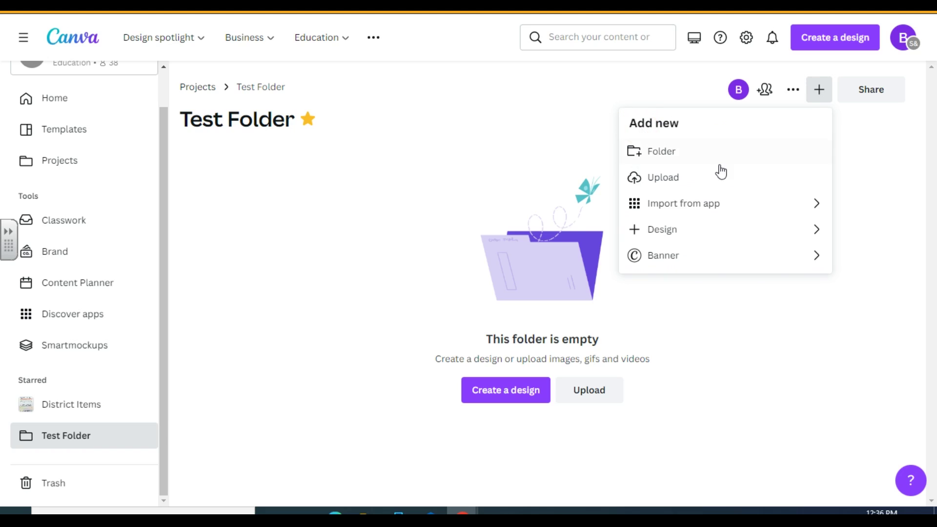
click(721, 262)
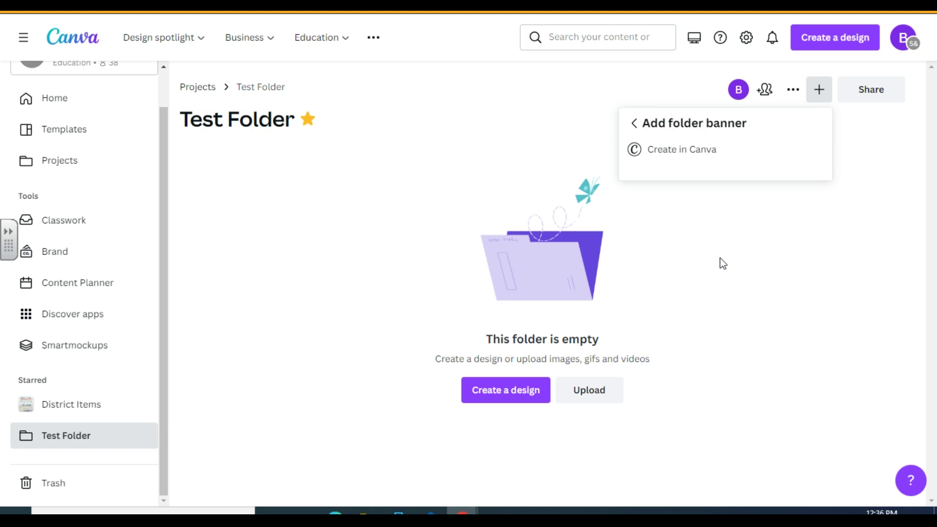
Start designing the folder banner using the glasses-and-clipboard template.
click(705, 160)
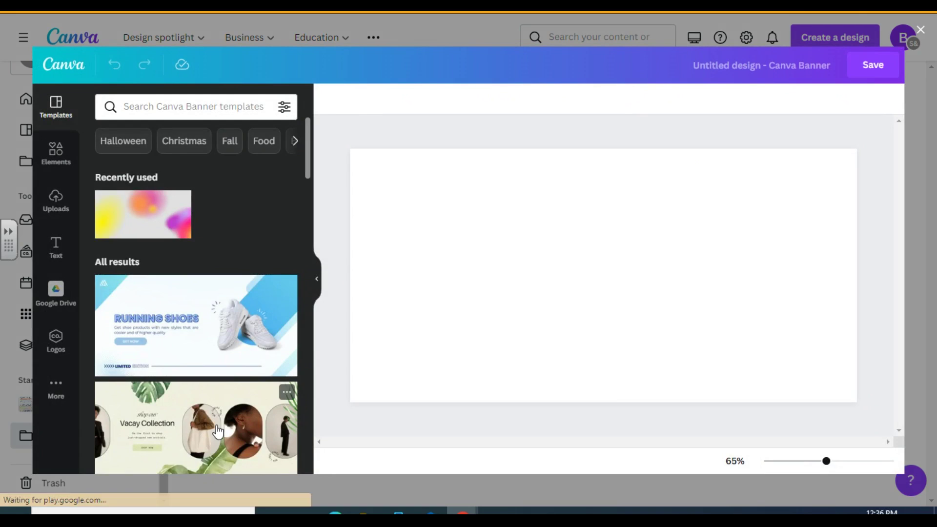
scroll(218, 432, down, 4)
scroll(217, 432, down, 3)
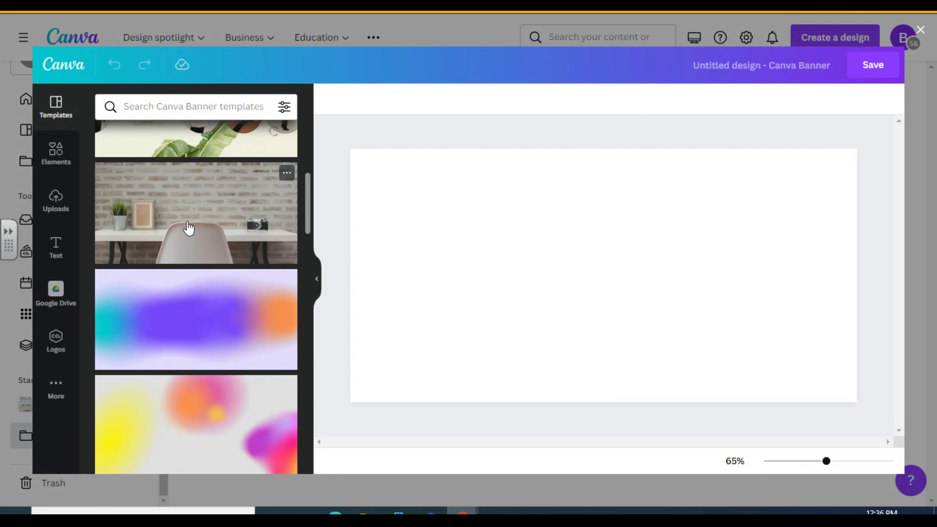
scroll(199, 233, down, 1)
scroll(199, 233, down, 7)
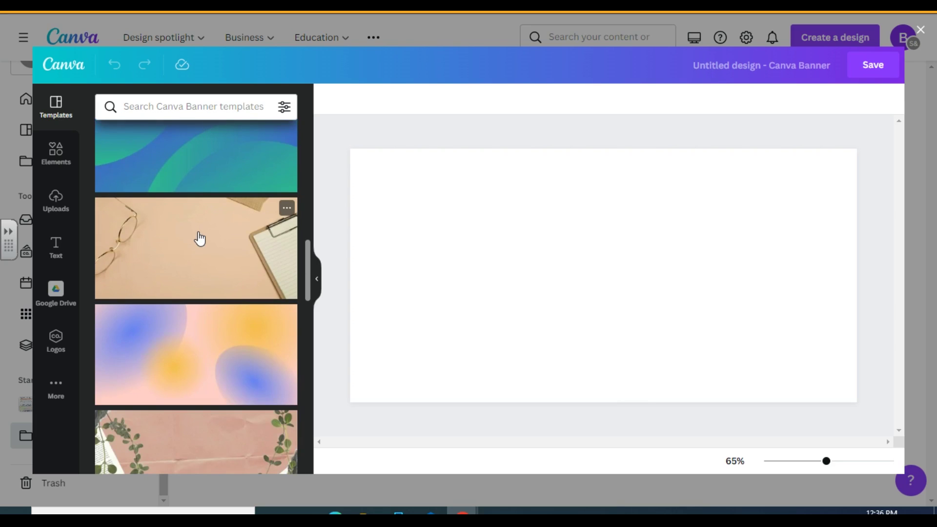
click(200, 238)
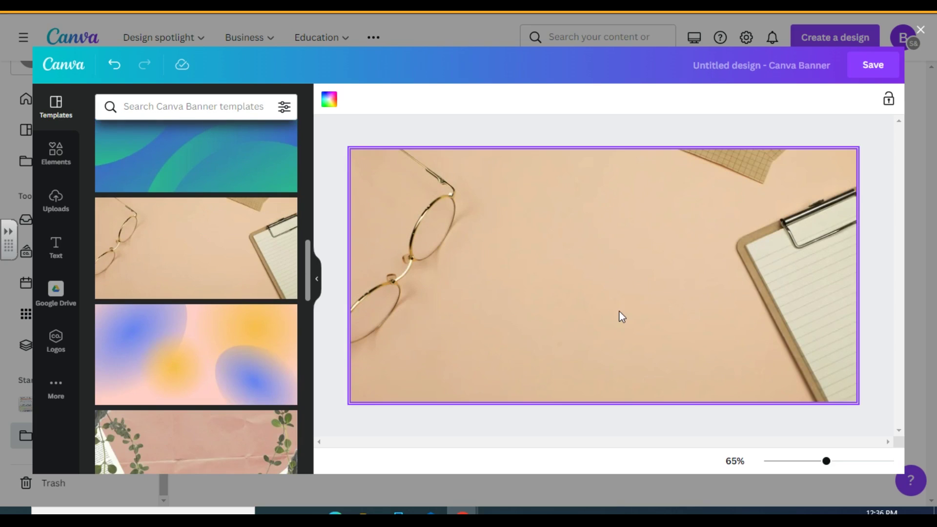
Add the binder-clip desk photo from Elements and delete the glasses background photo.
click(58, 149)
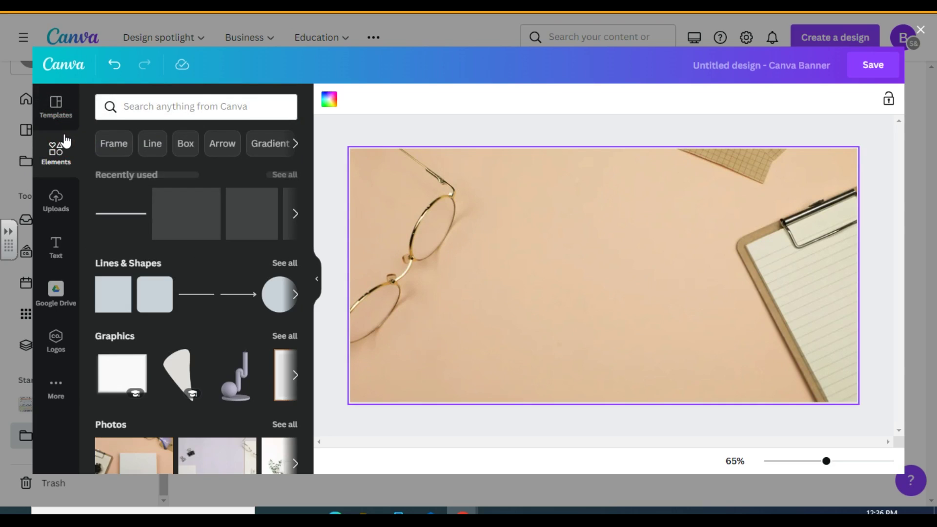
scroll(236, 288, down, 5)
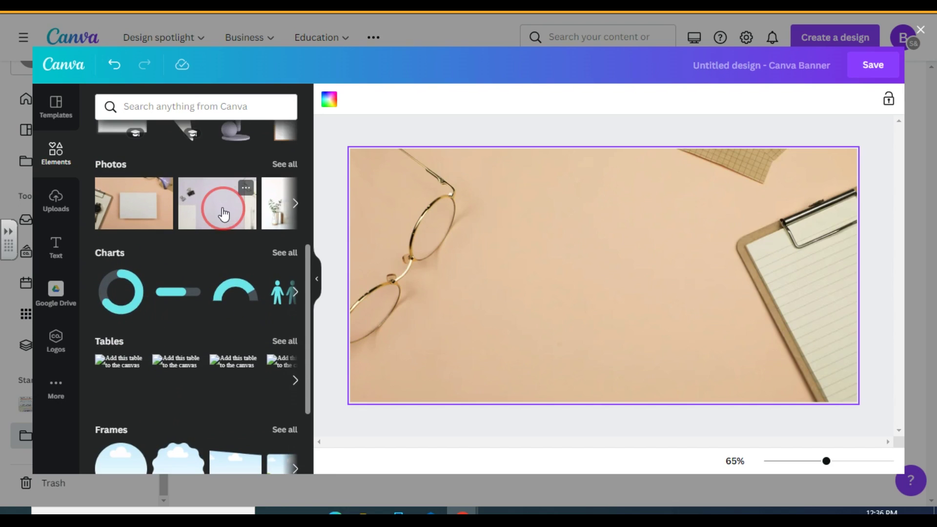
click(223, 213)
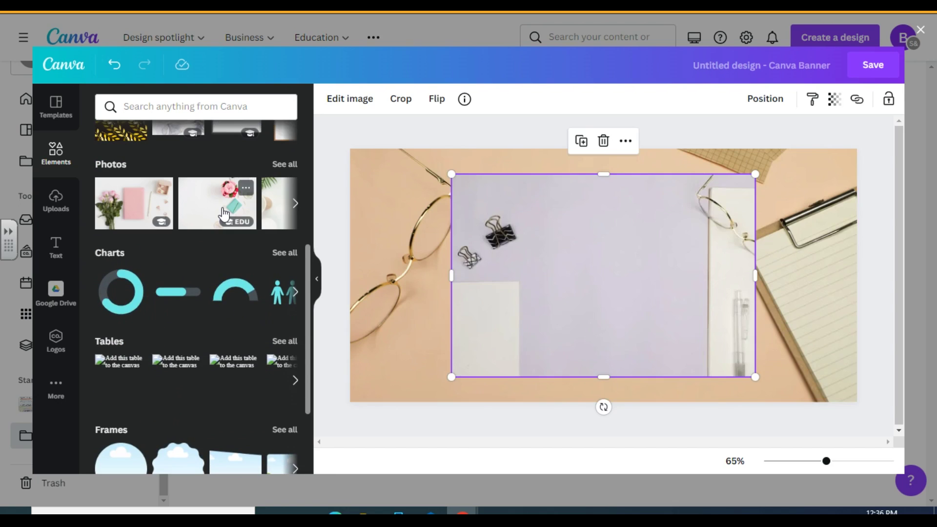
click(380, 273)
key(Delete)
Stretch the desk photo to all four banner edges and save the banner.
click(507, 307)
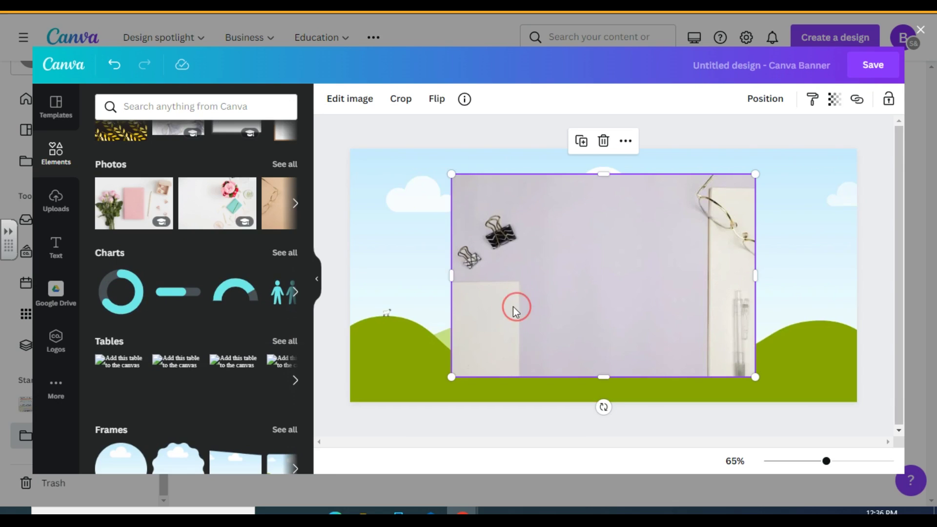
drag(451, 276, 351, 282)
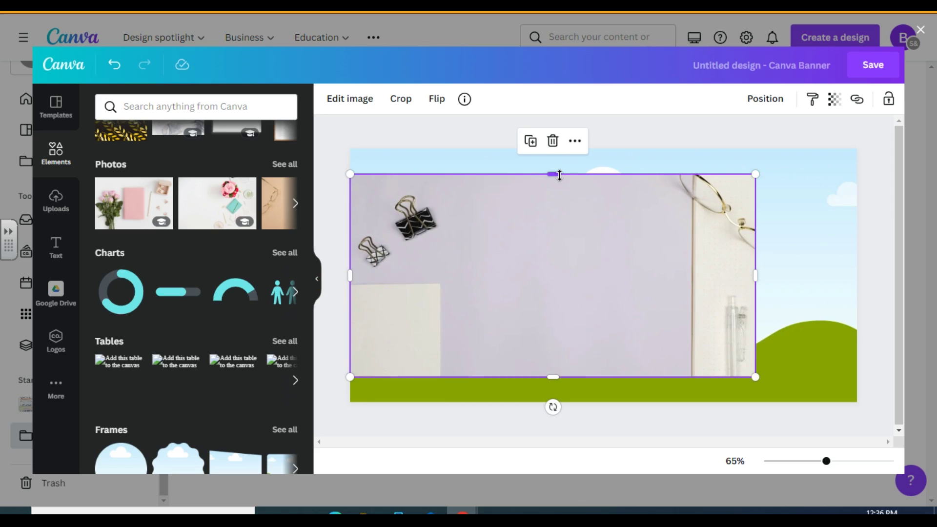
drag(560, 176, 557, 149)
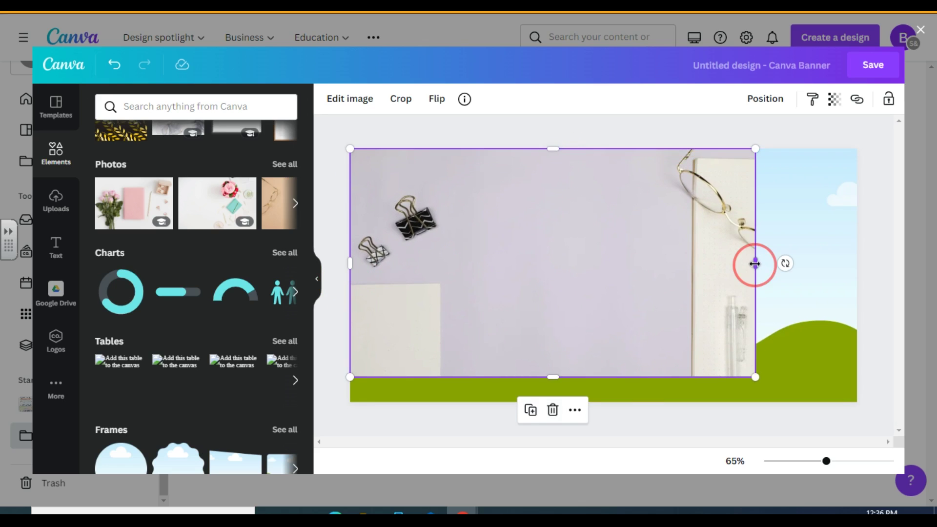
drag(757, 264, 857, 262)
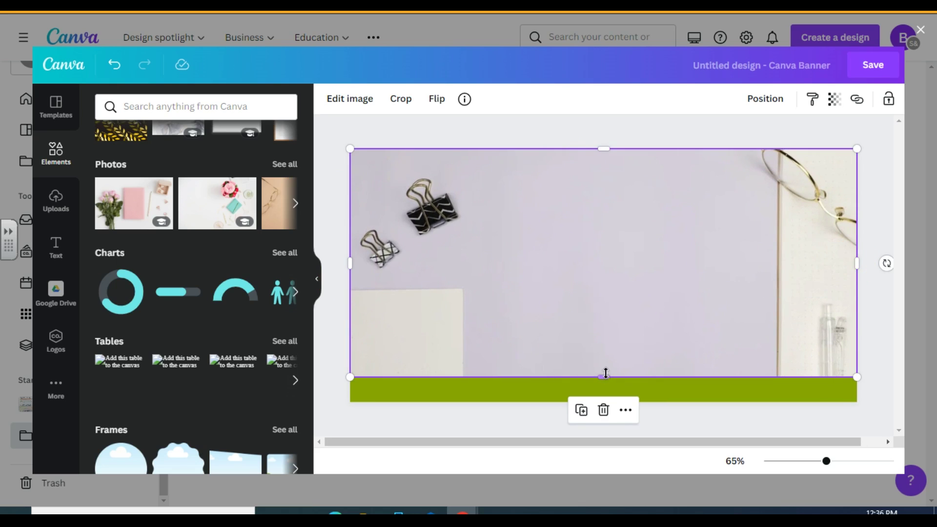
drag(606, 374, 607, 403)
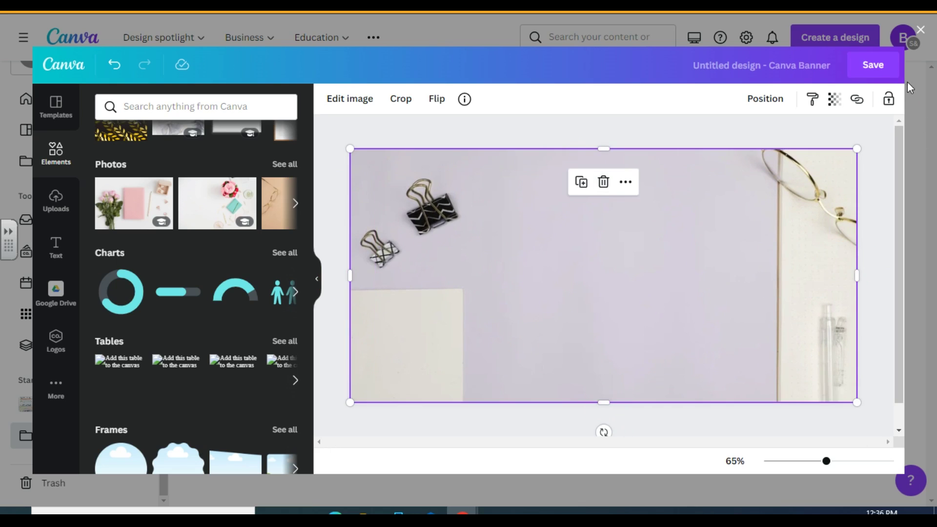
click(876, 68)
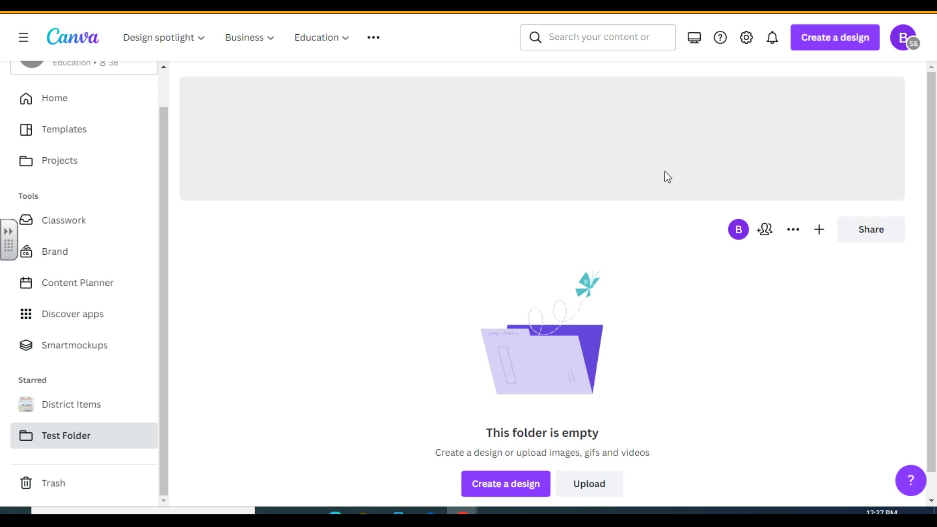
click(882, 235)
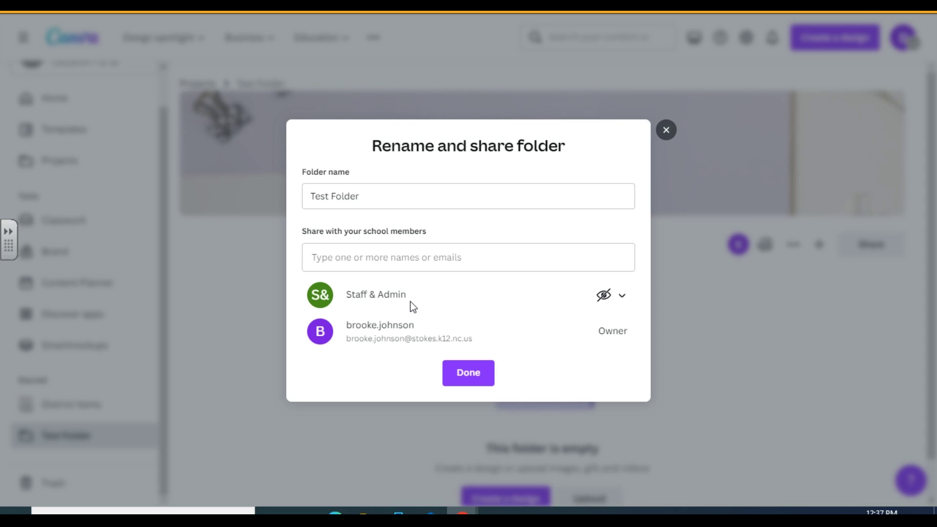
click(623, 297)
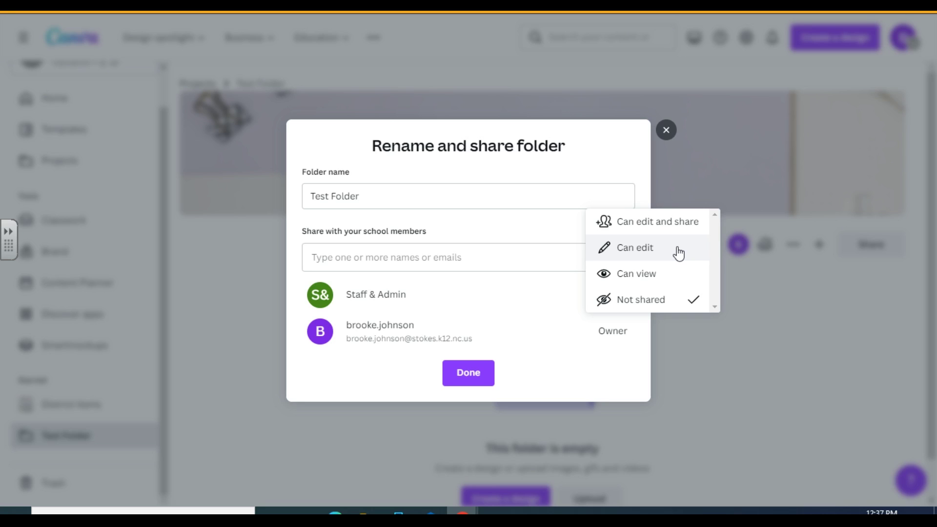
click(776, 391)
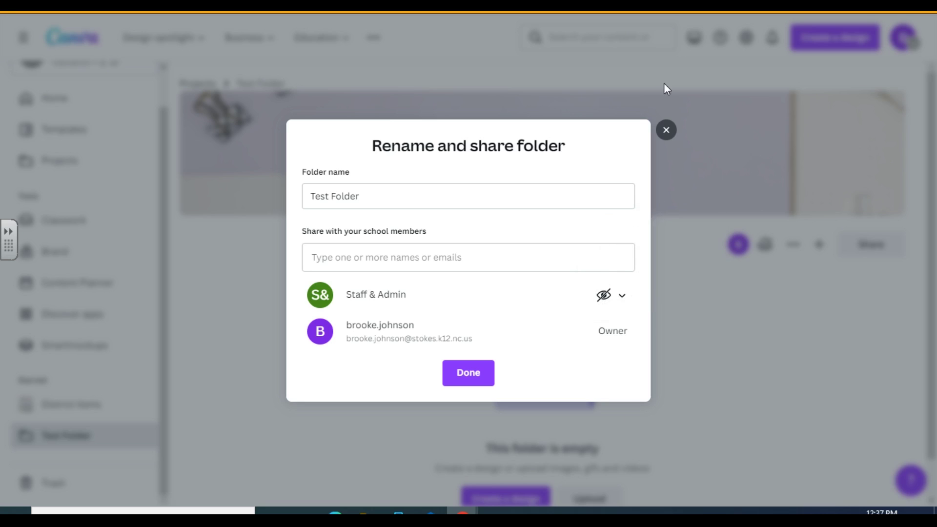
click(667, 130)
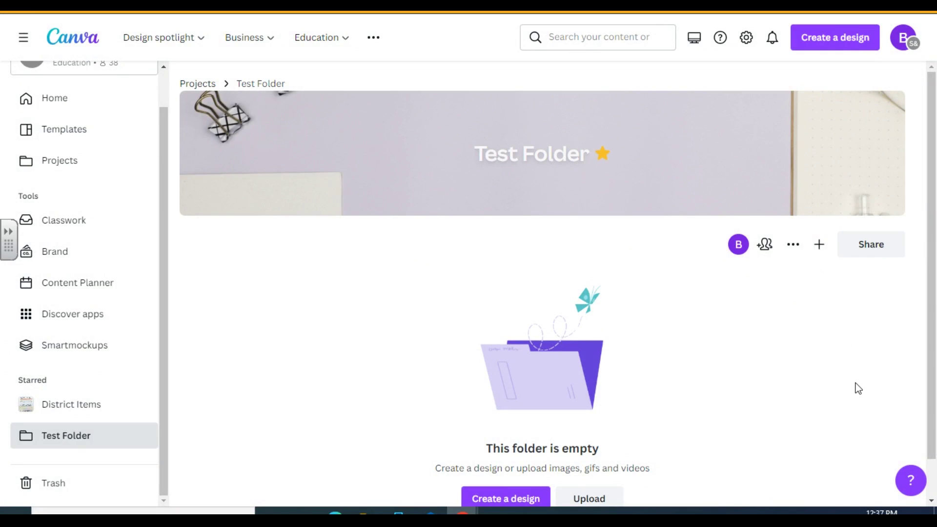
Start a new Facebook Post design from Test Folder's Create a design button.
scroll(750, 405, down, 1)
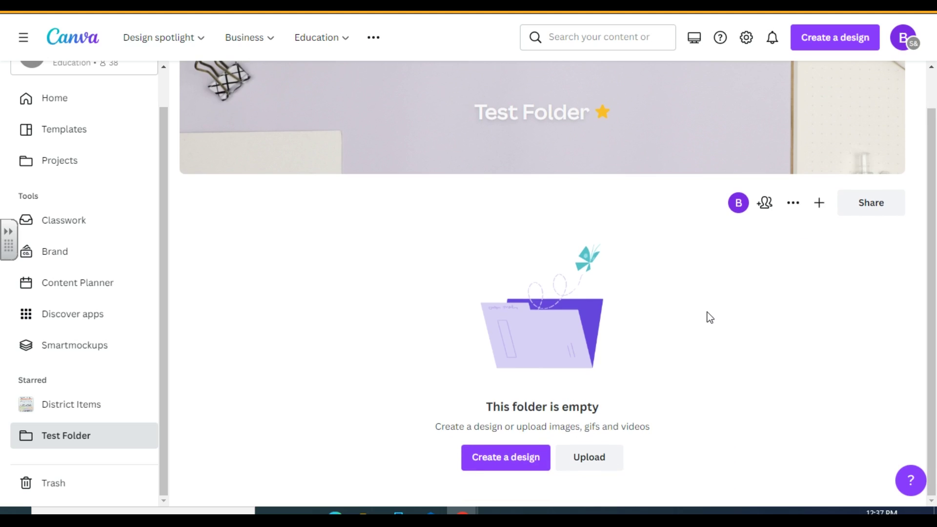
click(525, 471)
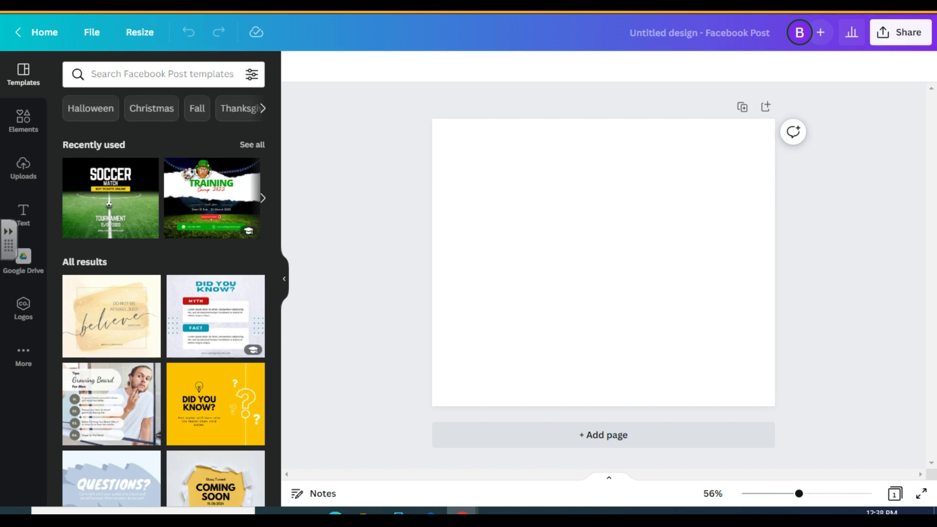
click(721, 29)
key(BackSpace)
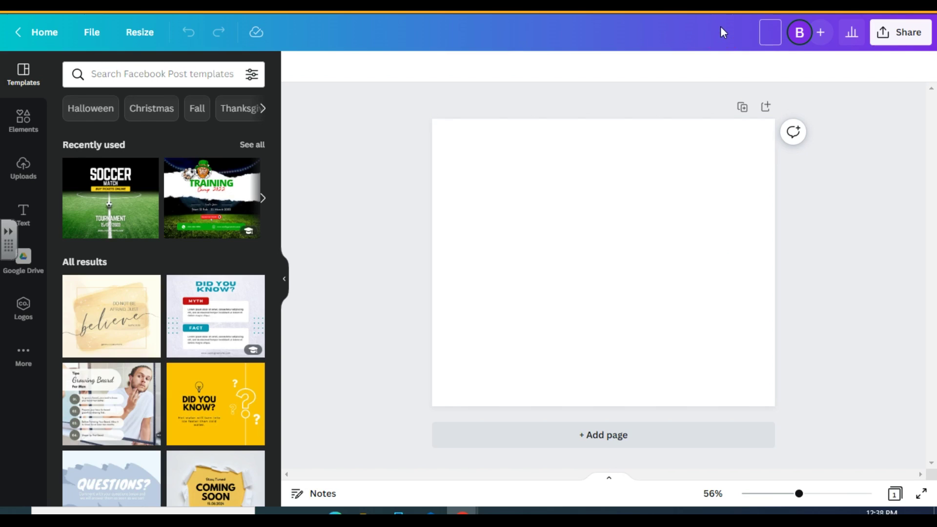
click(347, 202)
click(593, 237)
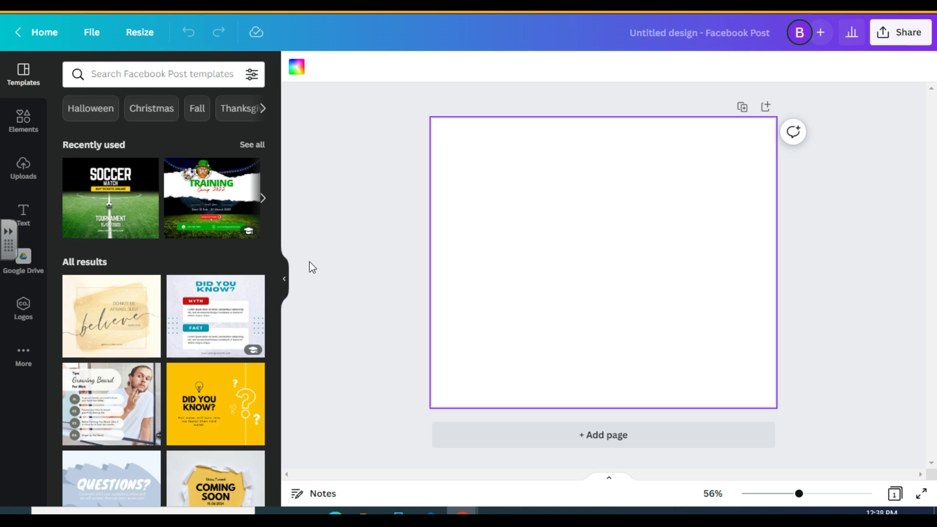
click(150, 169)
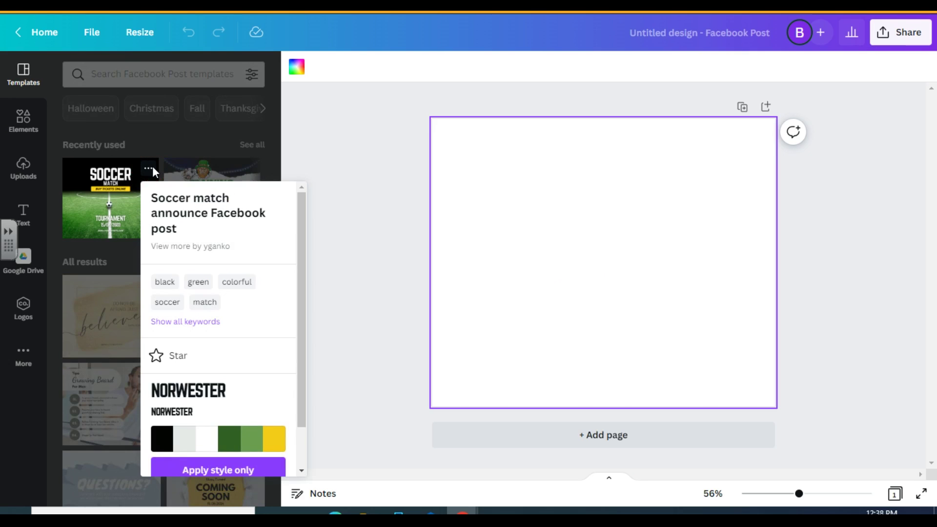
scroll(208, 264, down, 1)
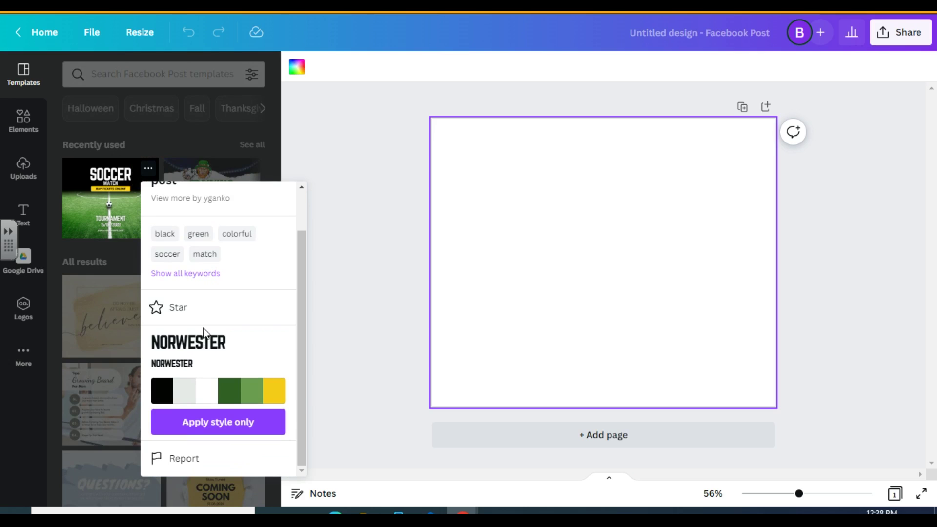
scroll(212, 320, up, 1)
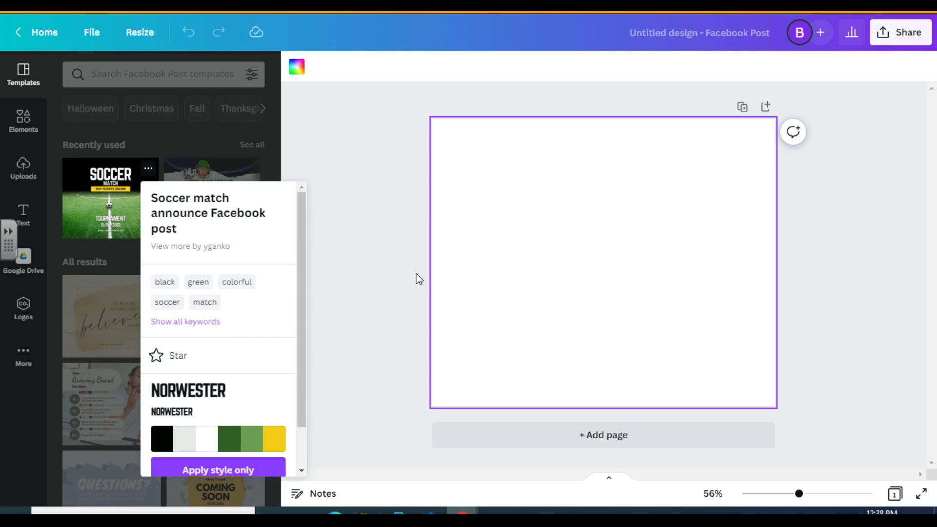
click(385, 281)
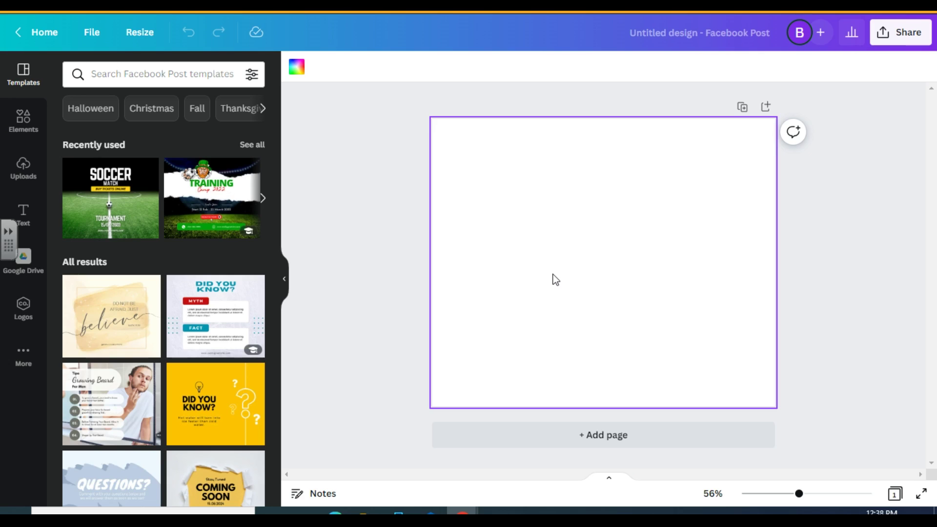
In Elements, open the Intricate Foliage and Abstract collection and the pink leaves graphic's options.
click(19, 128)
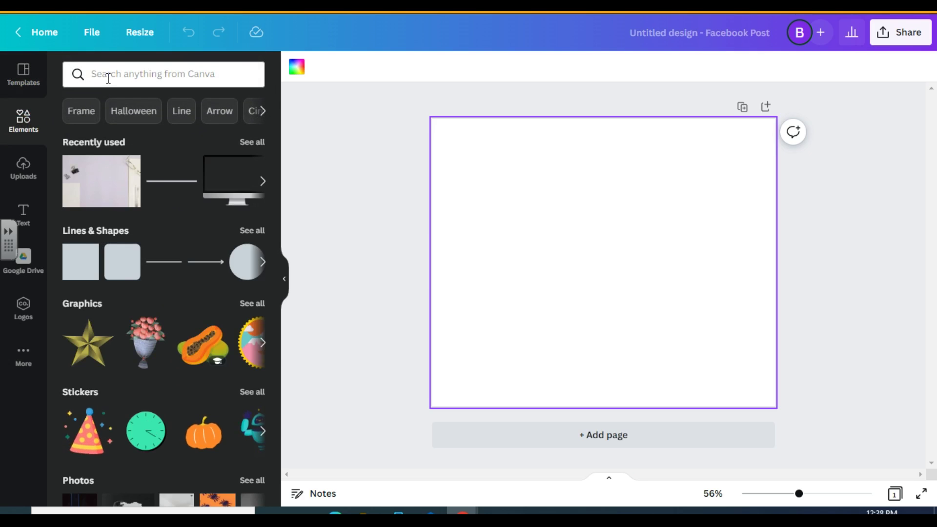
scroll(156, 308, down, 15)
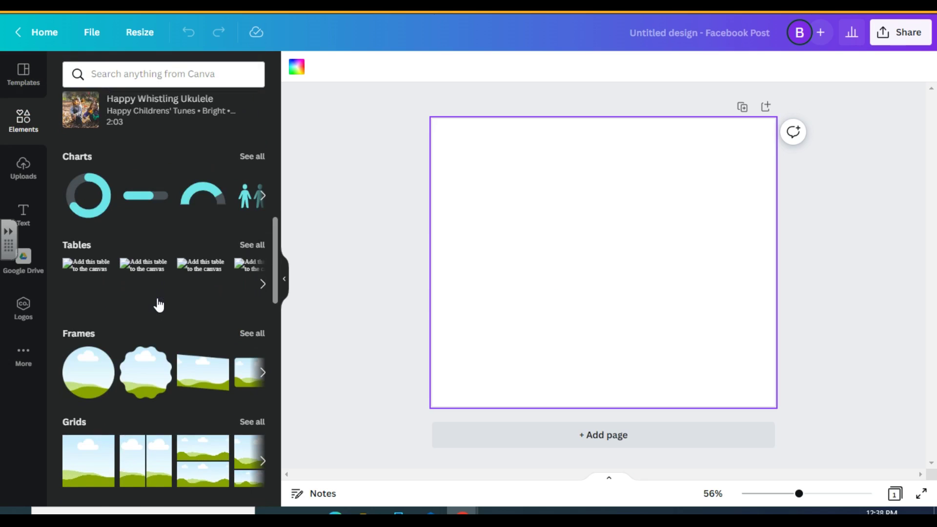
scroll(157, 303, up, 3)
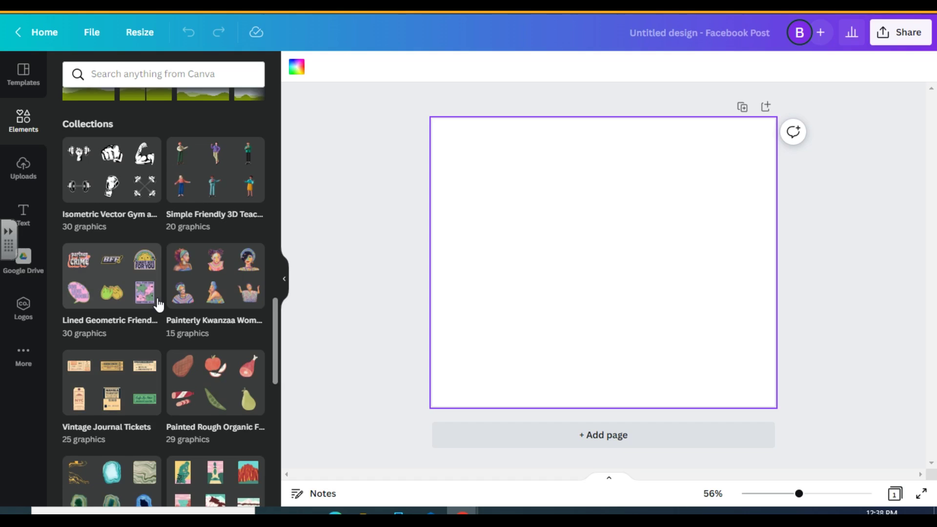
scroll(154, 298, down, 5)
scroll(151, 298, down, 5)
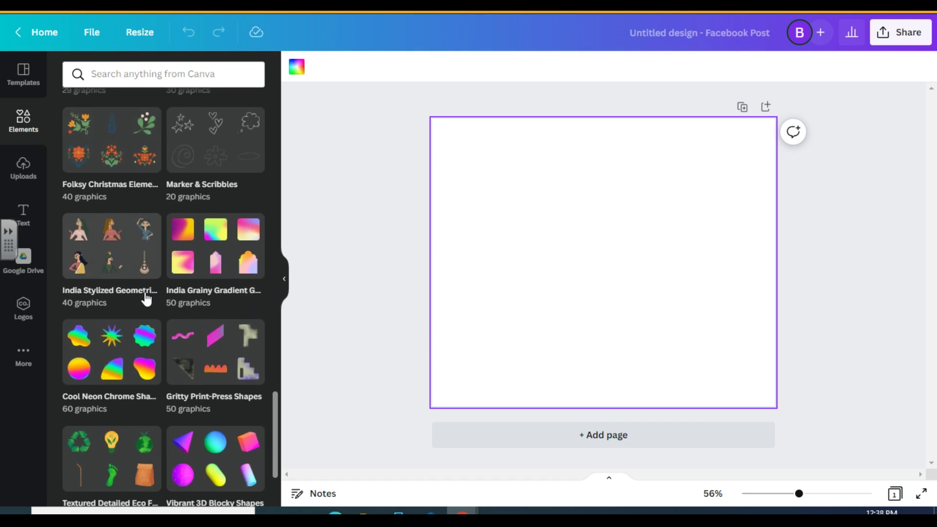
scroll(146, 298, down, 8)
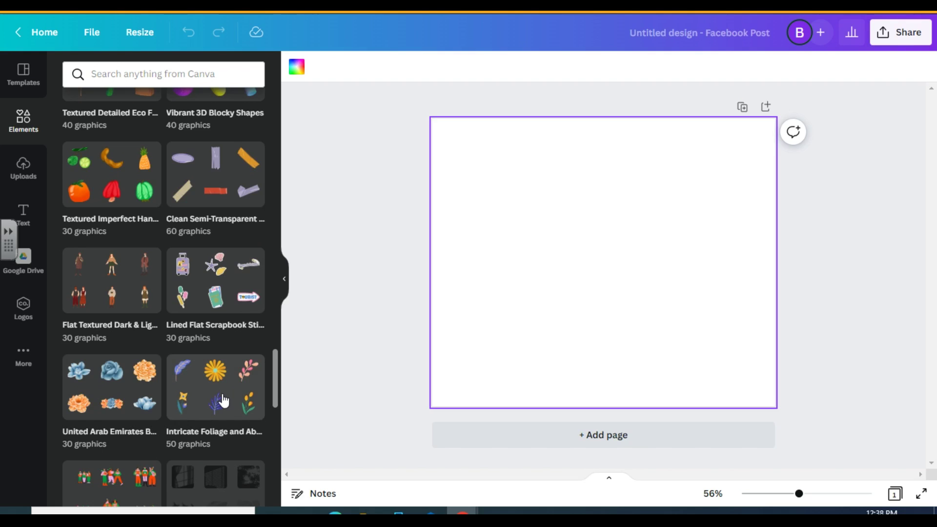
click(237, 394)
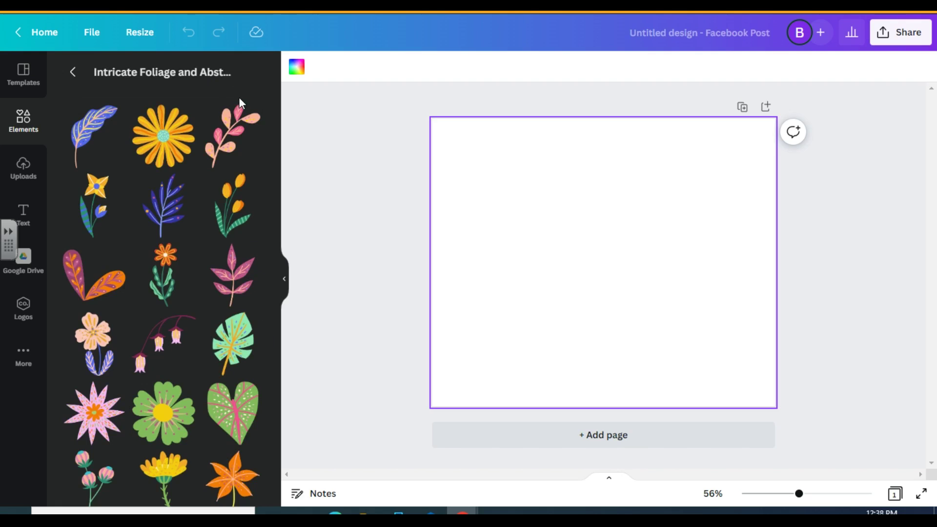
click(255, 117)
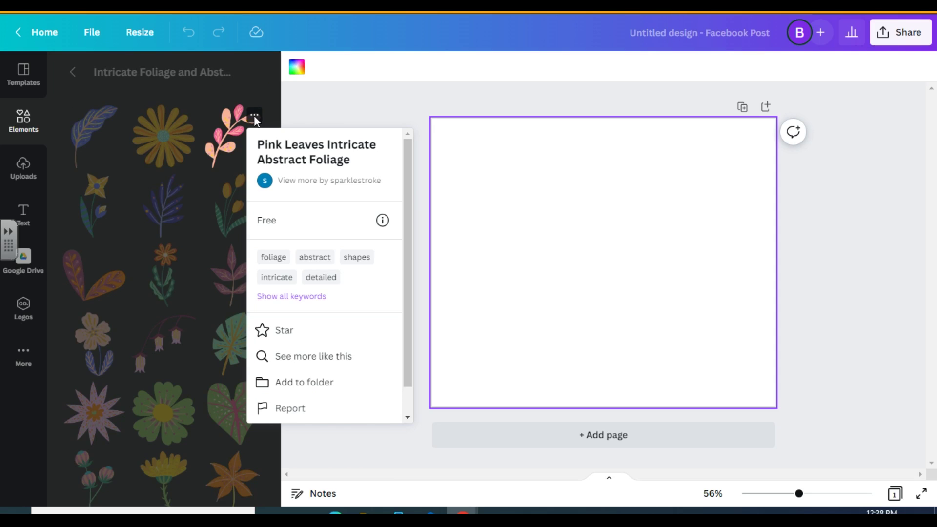
Add the Pink Leaves Intricate Abstract Foliage graphic to Test Folder under Your projects.
click(325, 384)
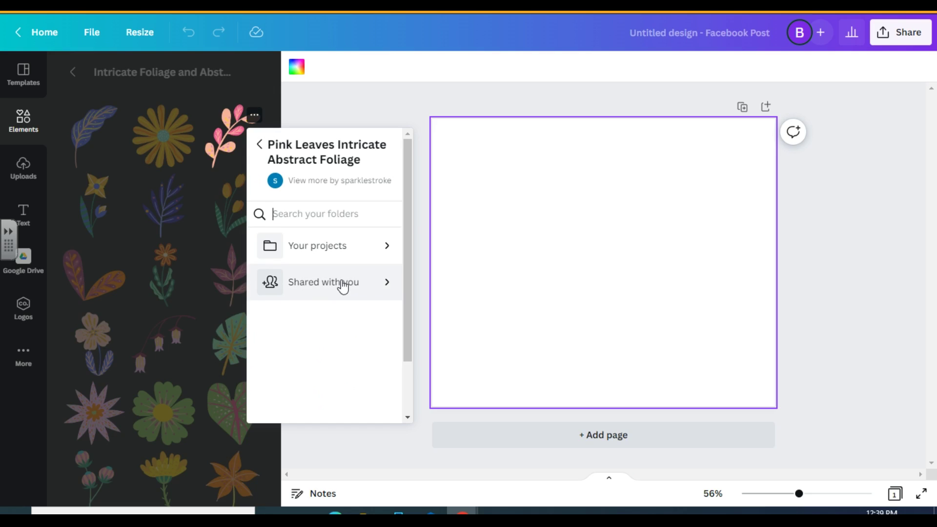
click(389, 247)
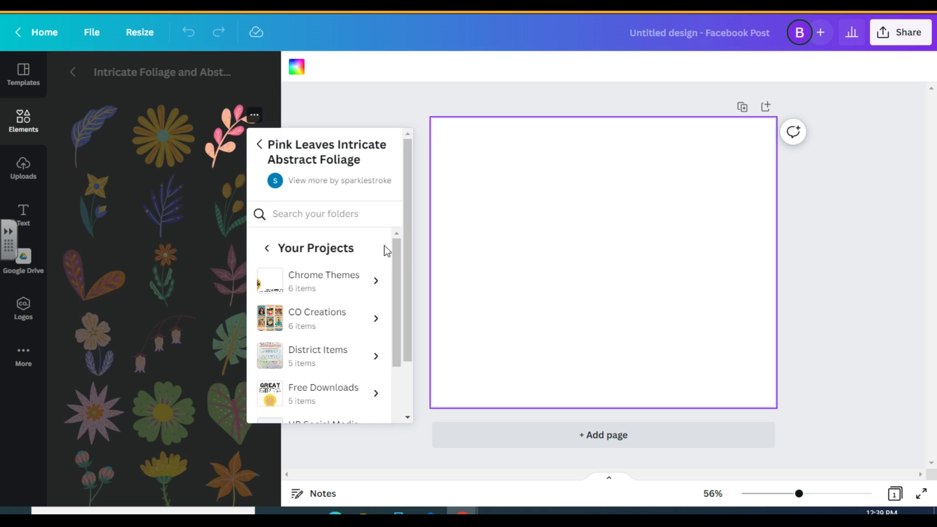
scroll(350, 299, down, 2)
scroll(350, 299, down, 2)
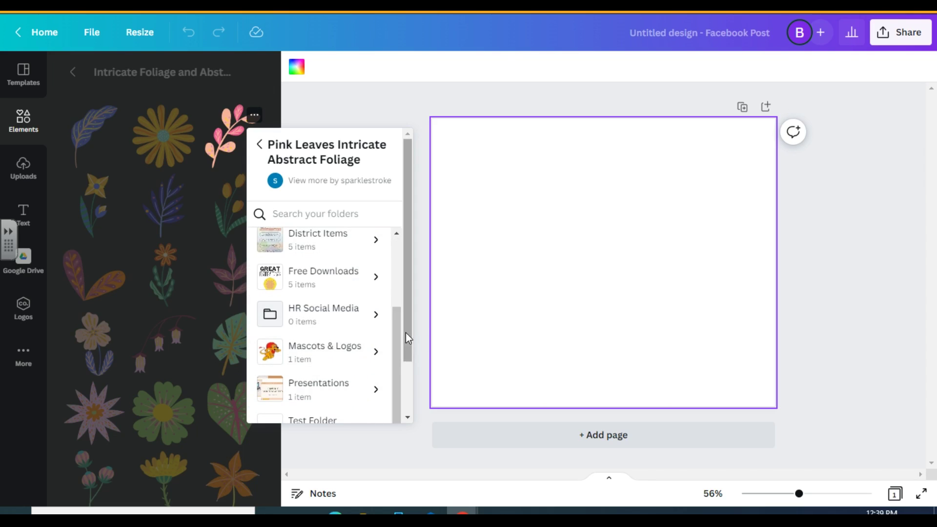
drag(408, 335, 376, 387)
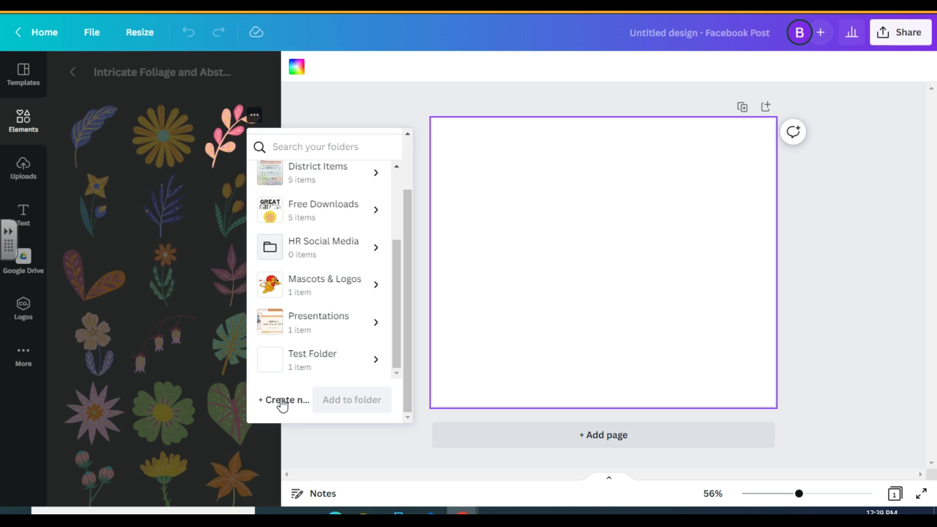
click(339, 374)
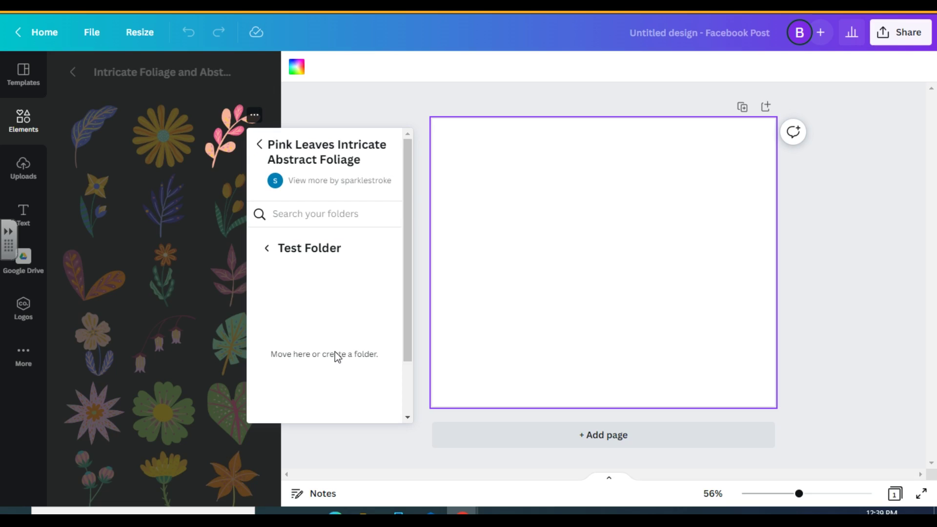
click(298, 354)
click(331, 251)
scroll(377, 349, down, 3)
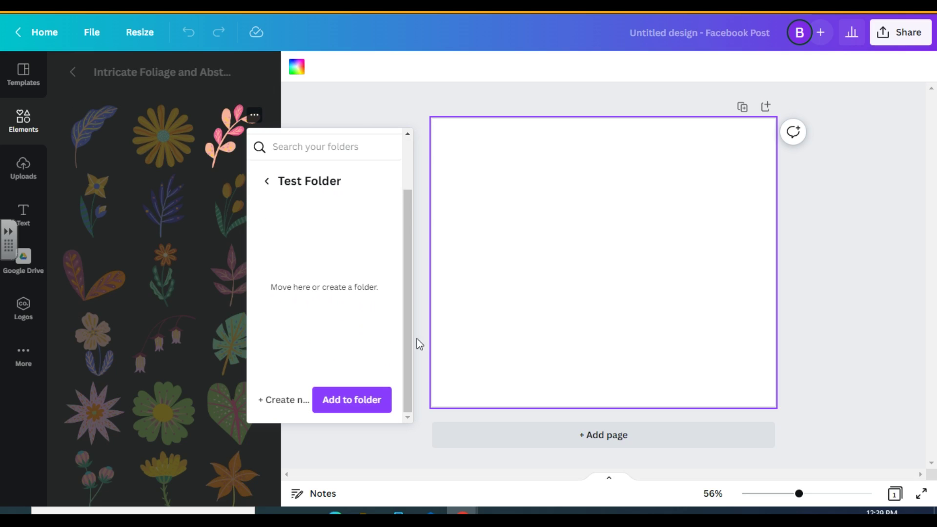
click(360, 397)
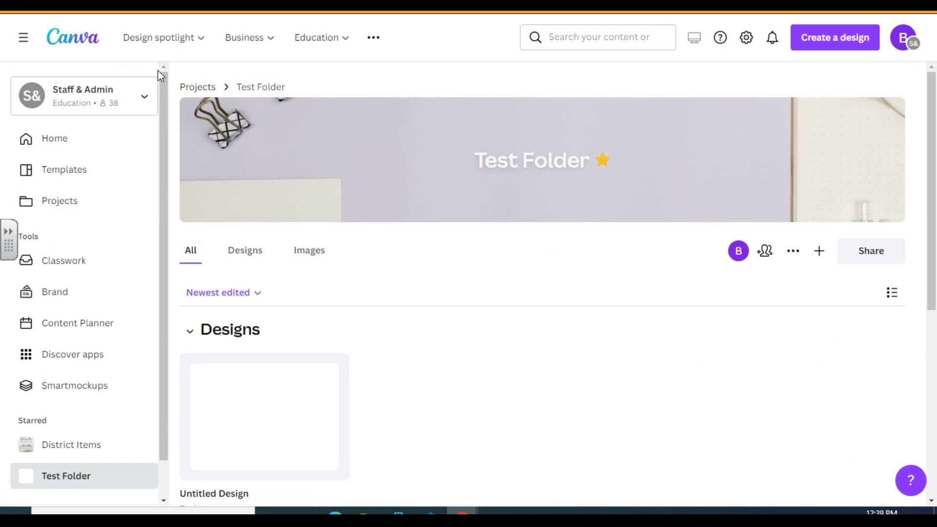
Scroll Test Folder to the Images section showing the pink leaves graphic.
scroll(552, 347, down, 6)
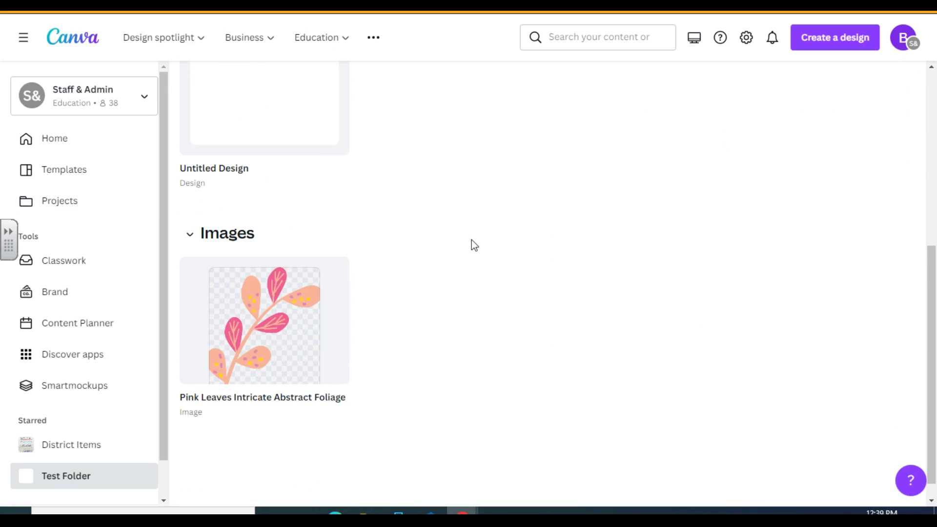